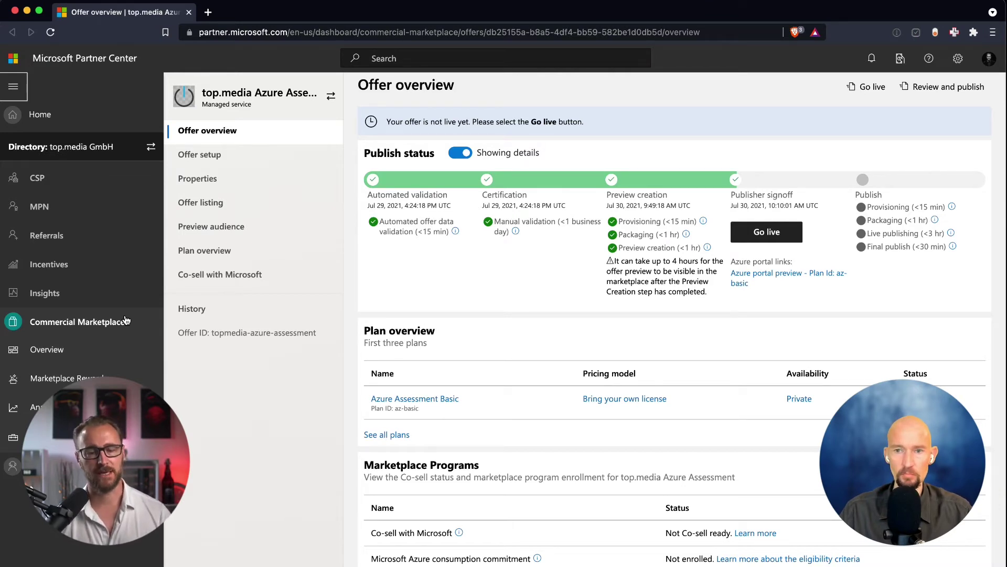
pyautogui.click(13, 86)
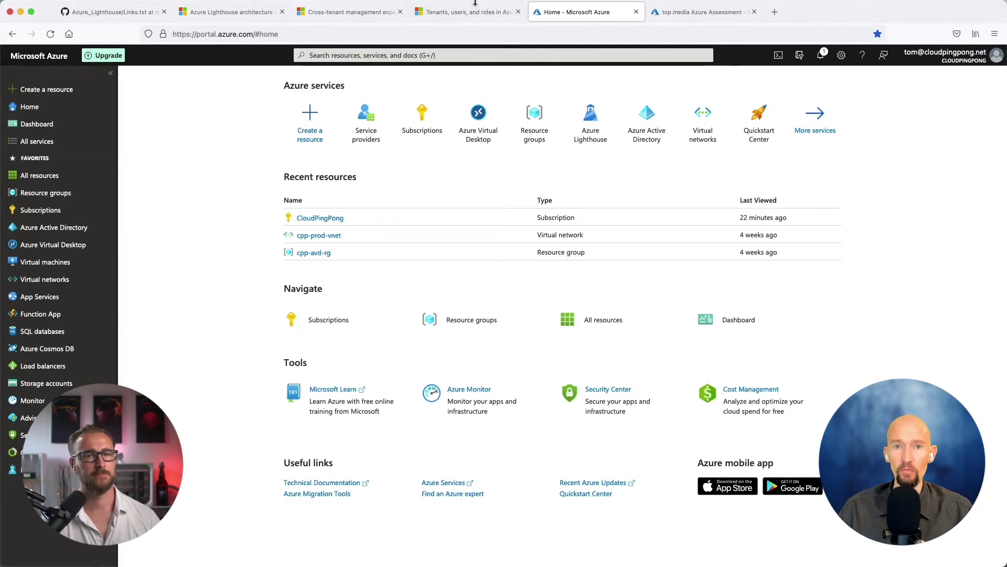
# Read the documentation article on tenants, users and roles in Azure Lighthouse, focusing on the best practices for defining users and roles.
pyautogui.click(455, 17)
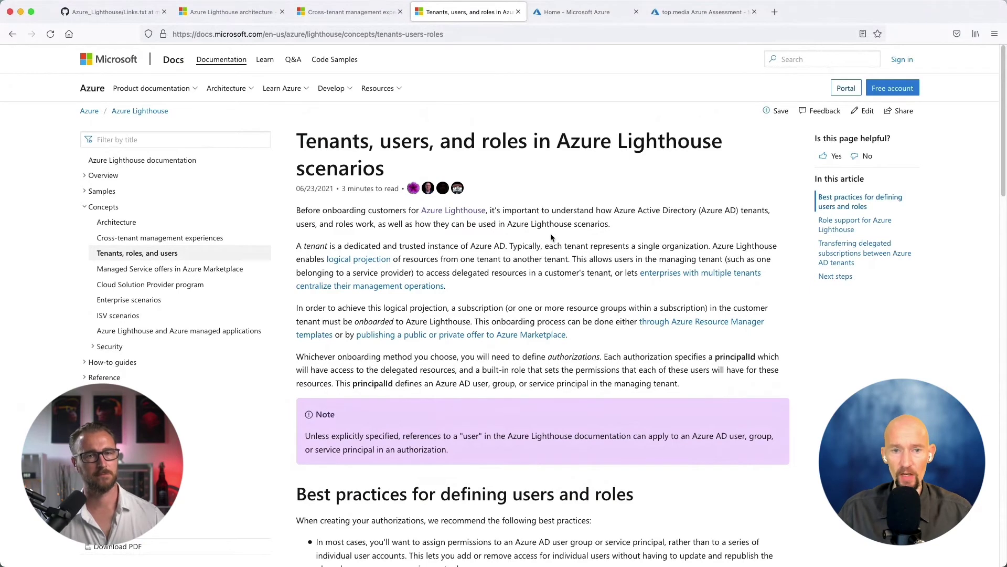
pyautogui.scroll(-2, 551, 235)
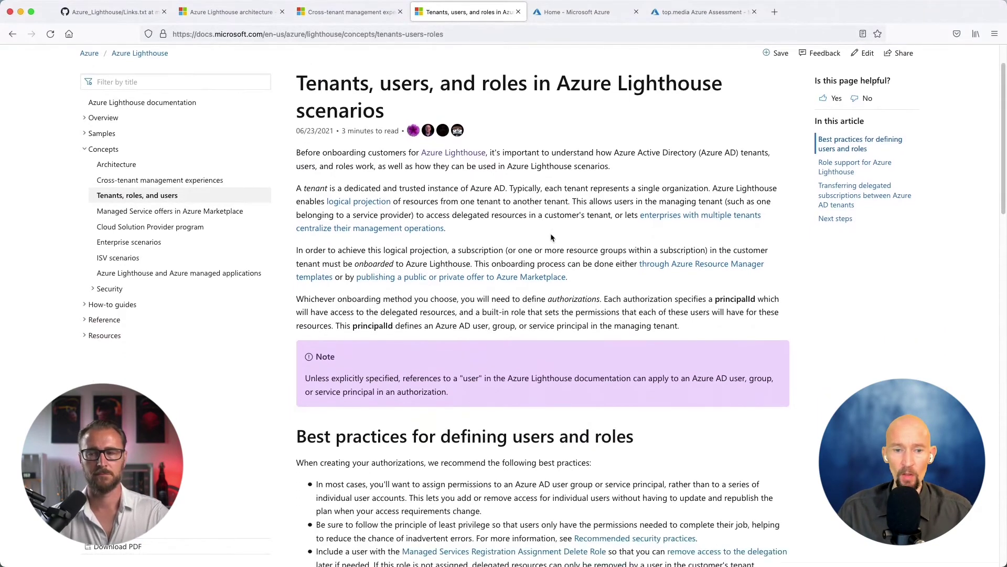
pyautogui.scroll(-6, 551, 238)
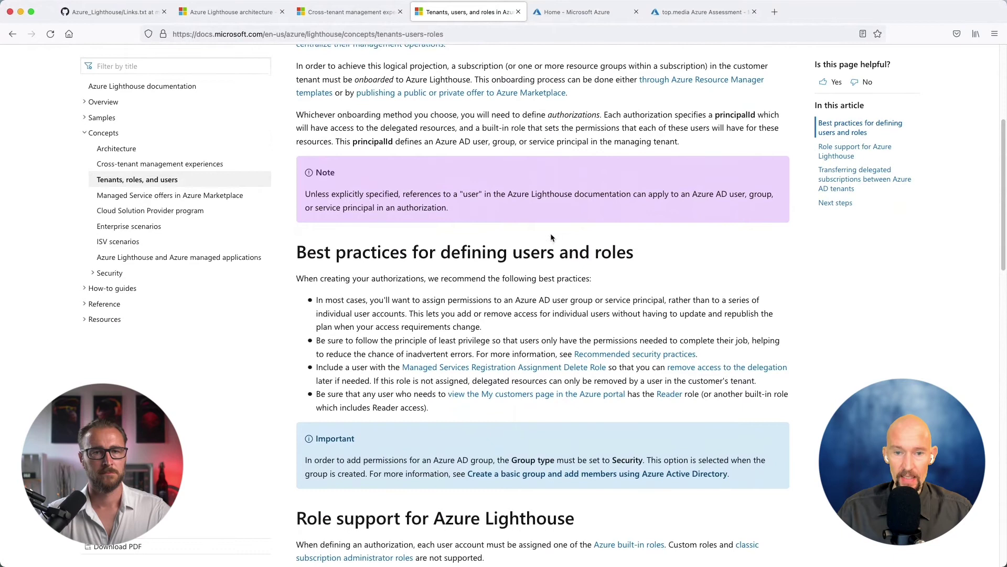
pyautogui.scroll(-3, 551, 238)
pyautogui.scroll(-1, 550, 232)
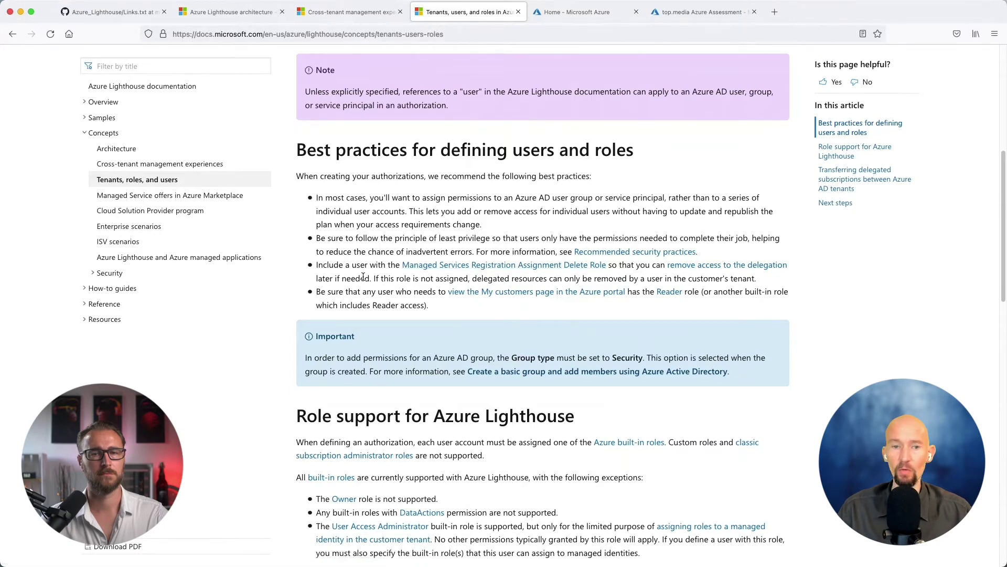
pyautogui.scroll(2, 365, 278)
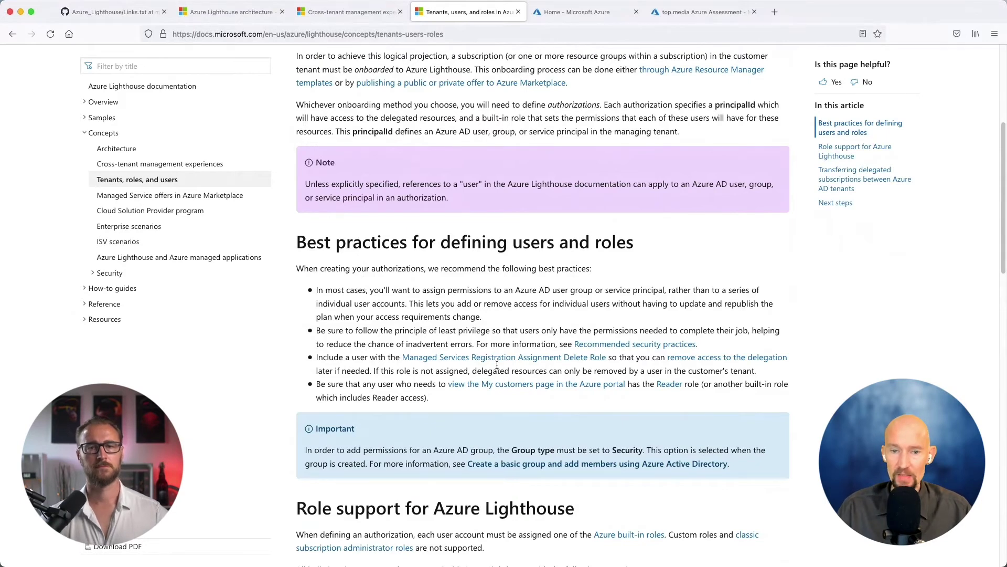
pyautogui.scroll(-1, 498, 366)
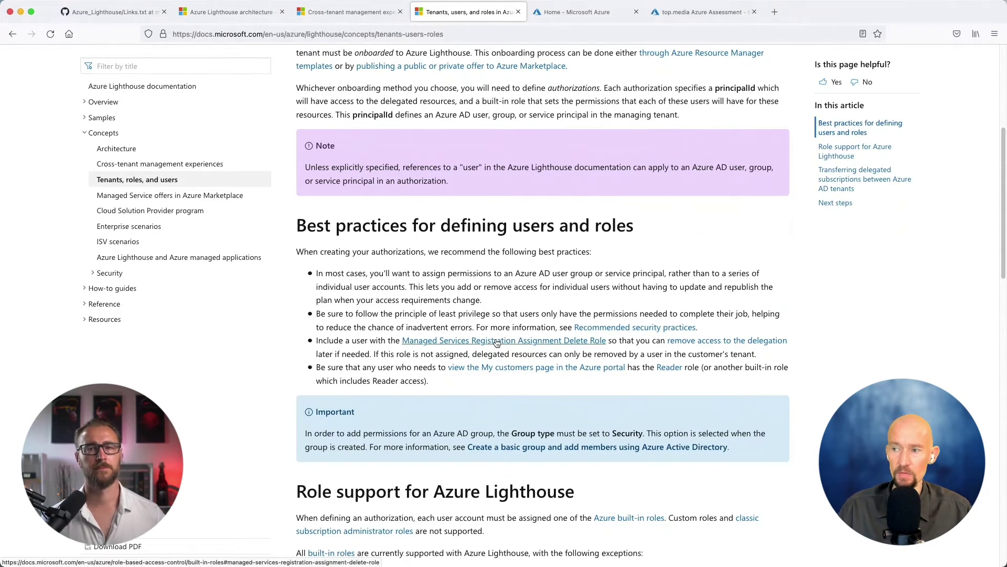
pyautogui.scroll(-1, 443, 310)
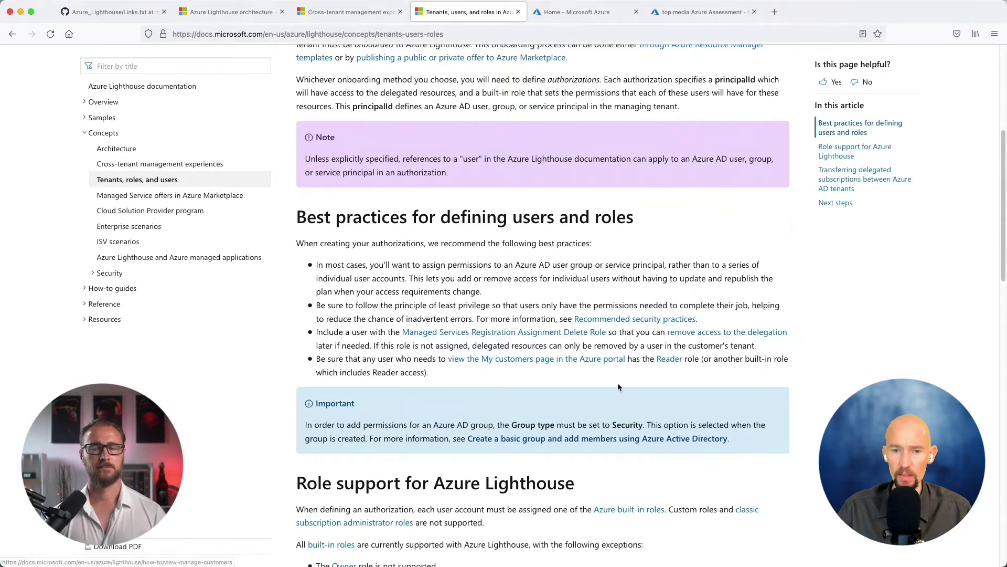
# In the Azure portal, view the Azure Lighthouse start page, and open the offers page of the Service providers service.
pyautogui.click(577, 12)
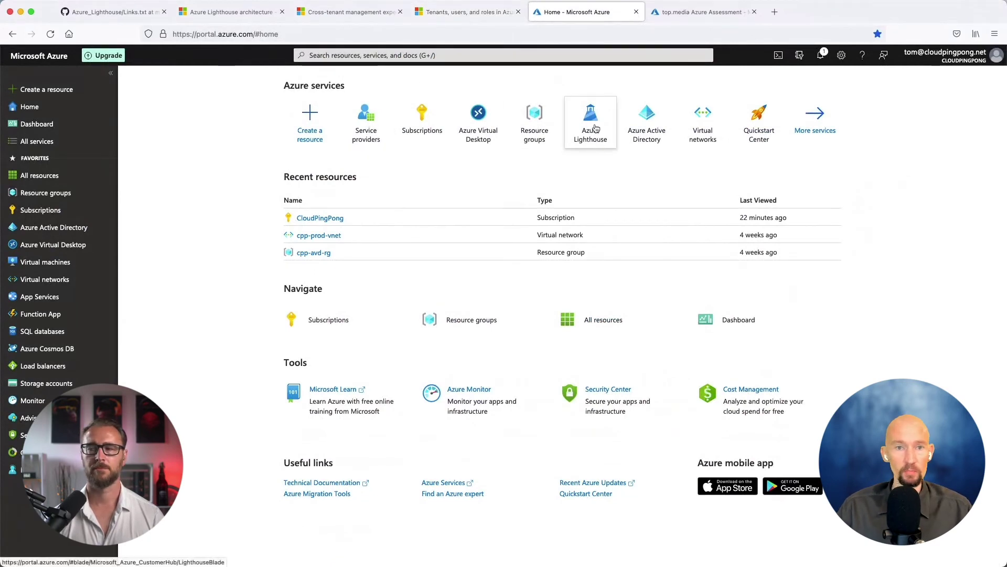
pyautogui.moveTo(595, 128)
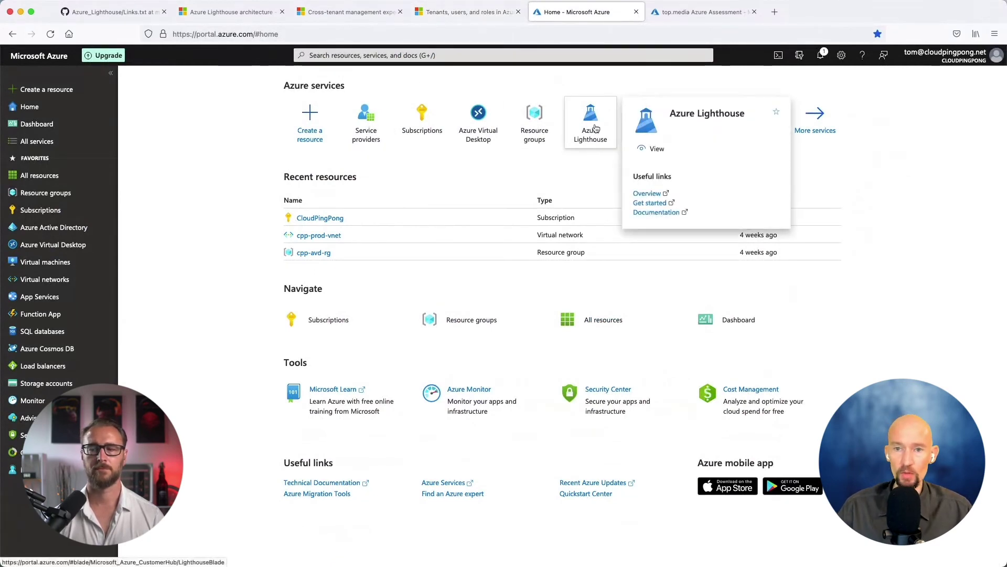
pyautogui.click(595, 128)
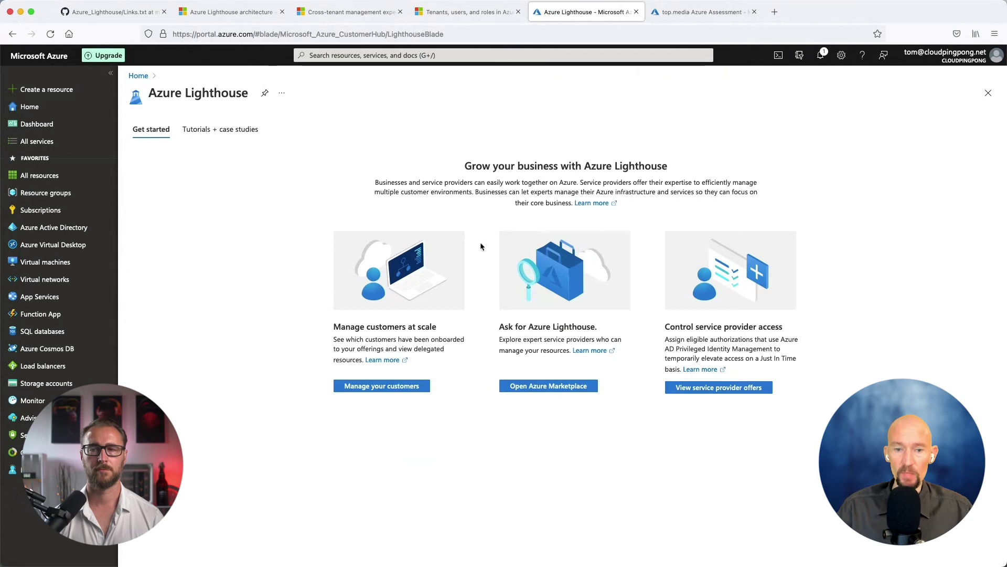
pyautogui.click(405, 56)
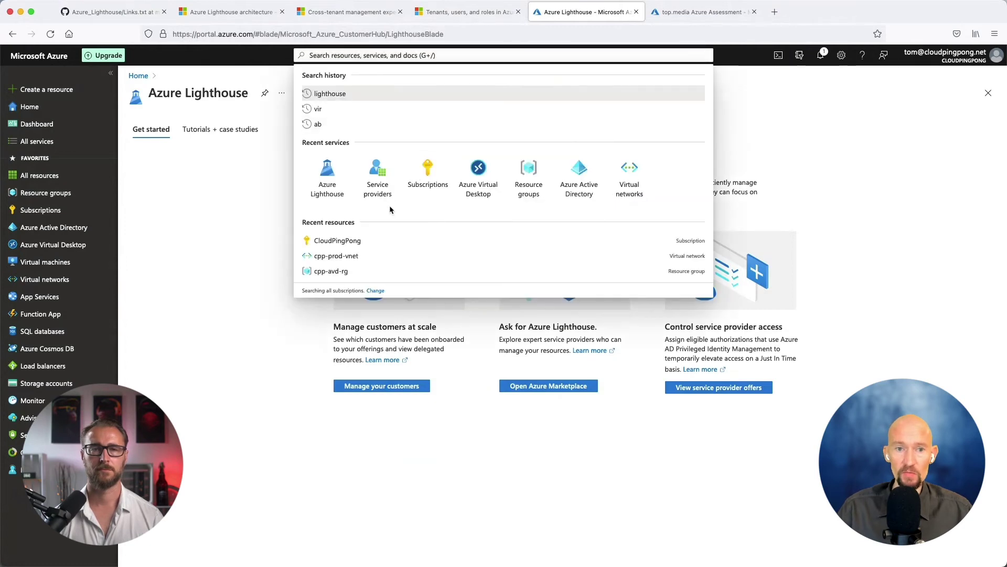
pyautogui.click(378, 181)
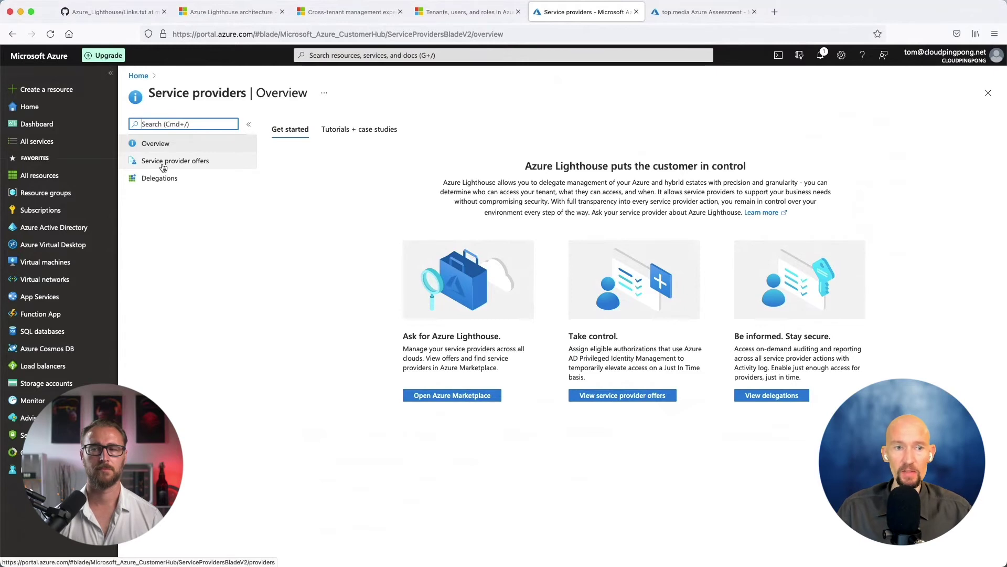
pyautogui.click(163, 167)
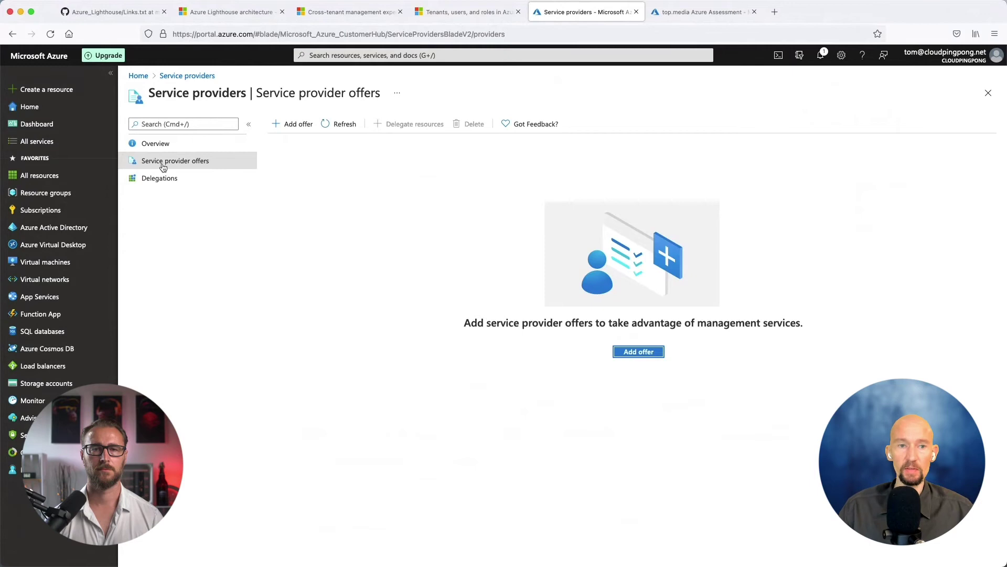
# Examine the marketplace list of managed service offers available to add, and close it without choosing one.
pyautogui.click(297, 125)
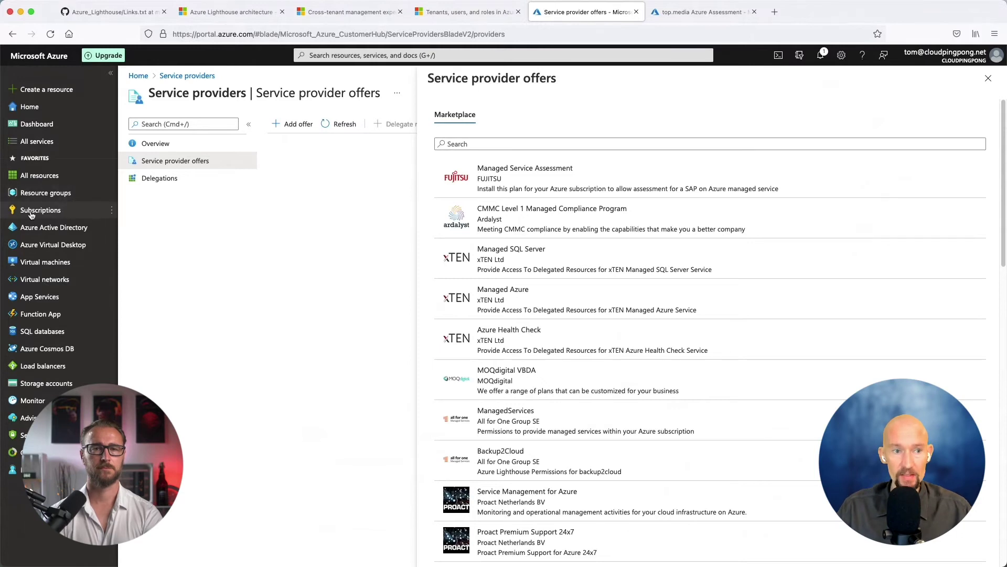
pyautogui.moveTo(31, 215)
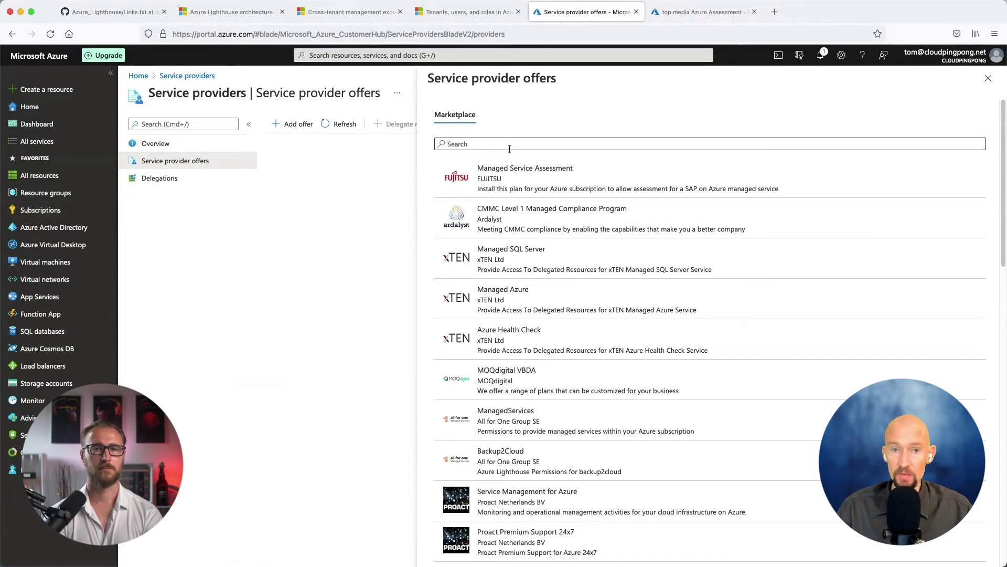
pyautogui.click(989, 78)
# Review the basics, terms and access permissions of the prepared top.media Azure Assessment offer.
pyautogui.click(707, 16)
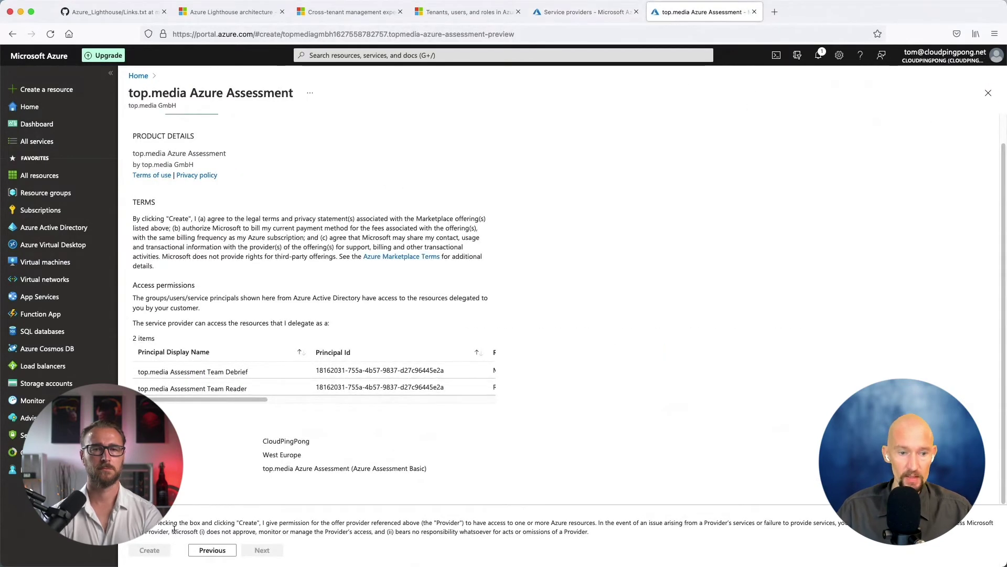
pyautogui.click(210, 549)
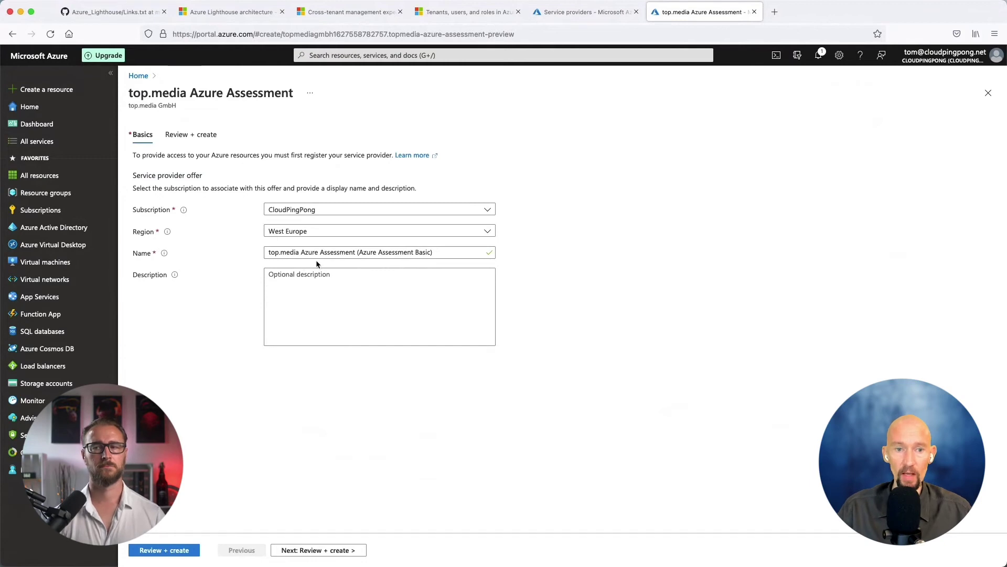
pyautogui.click(313, 291)
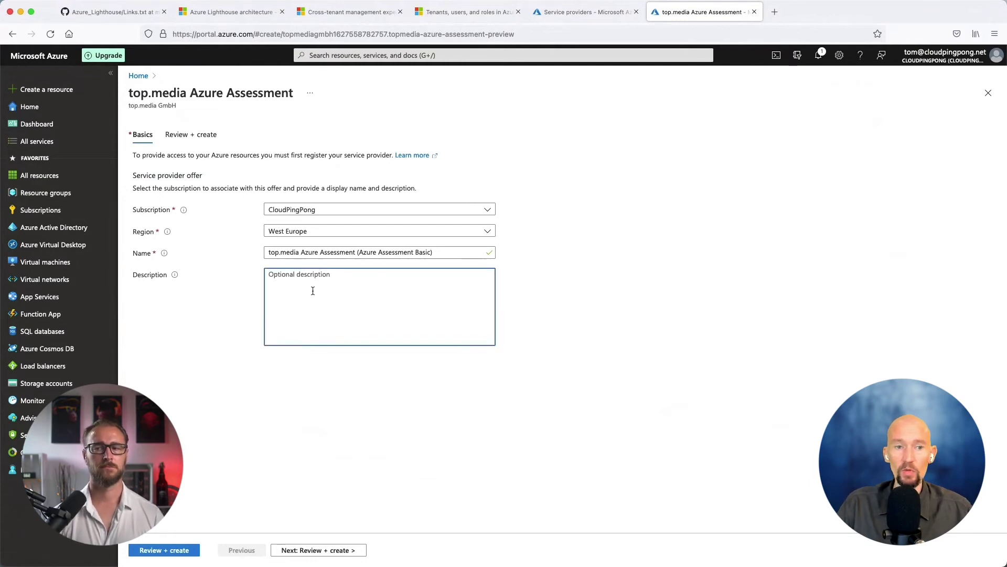
pyautogui.click(338, 548)
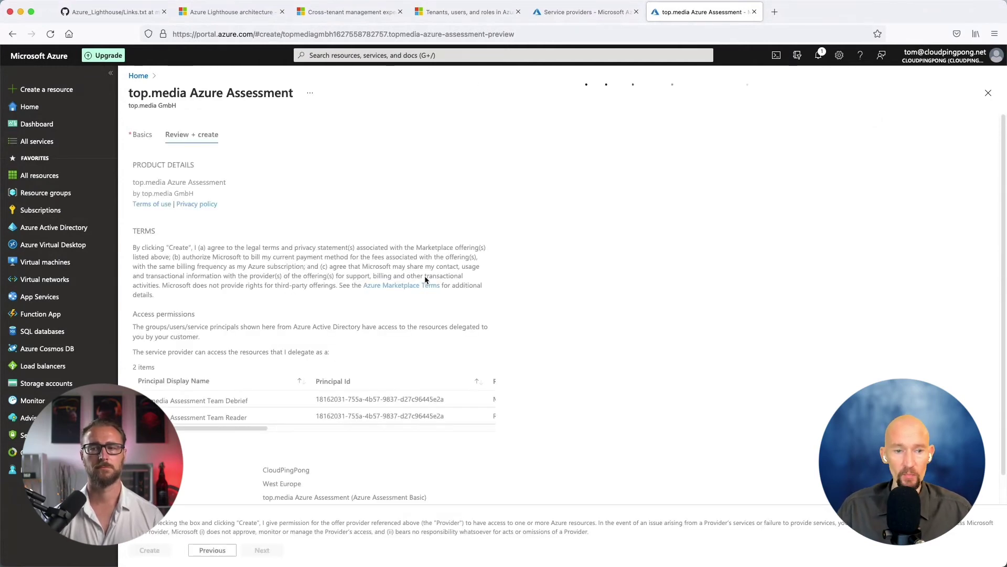
pyautogui.scroll(-2, 408, 270)
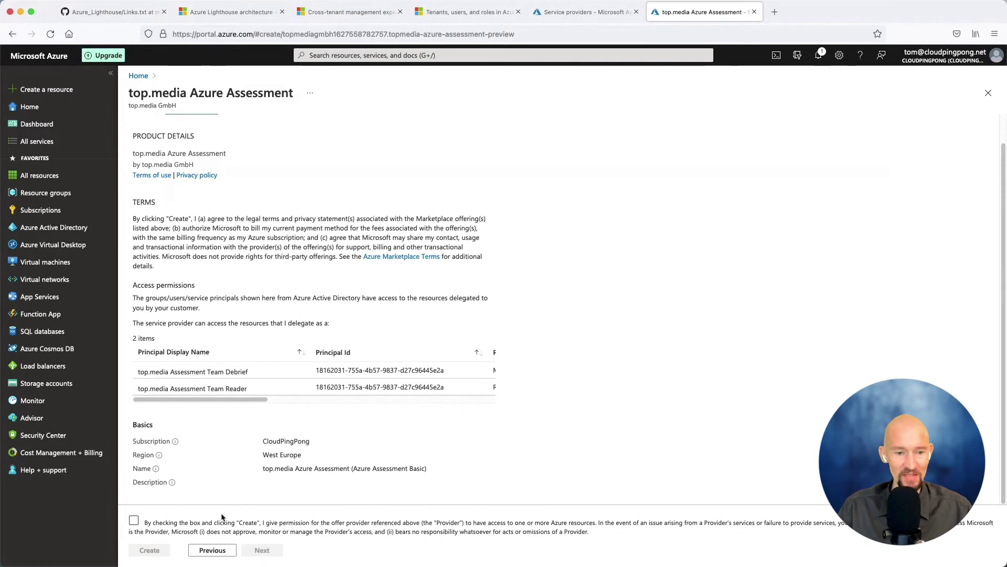
# Accept the provider permission terms, create the top.media Azure Assessment offer, and open the deployed resource.
pyautogui.click(134, 521)
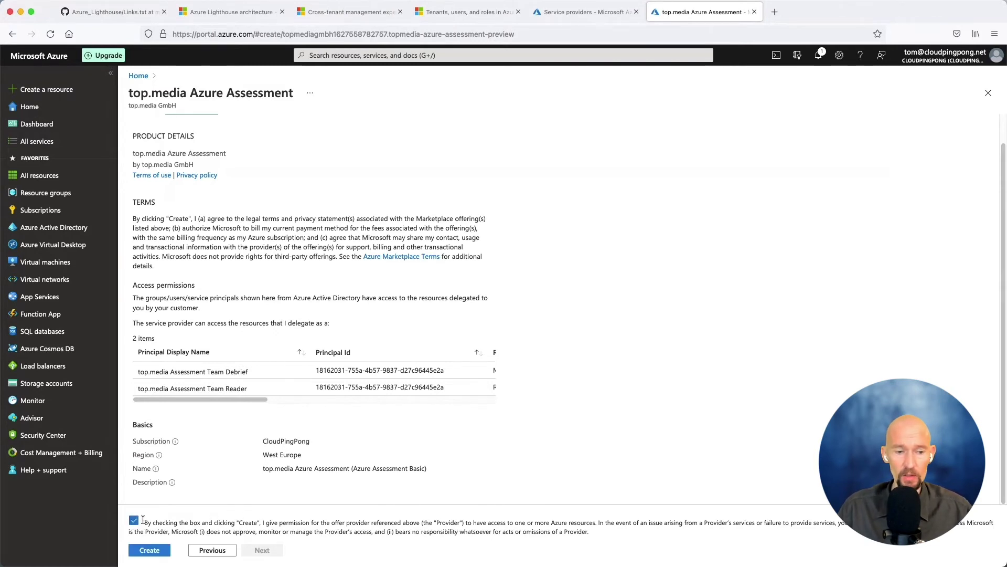
pyautogui.click(160, 551)
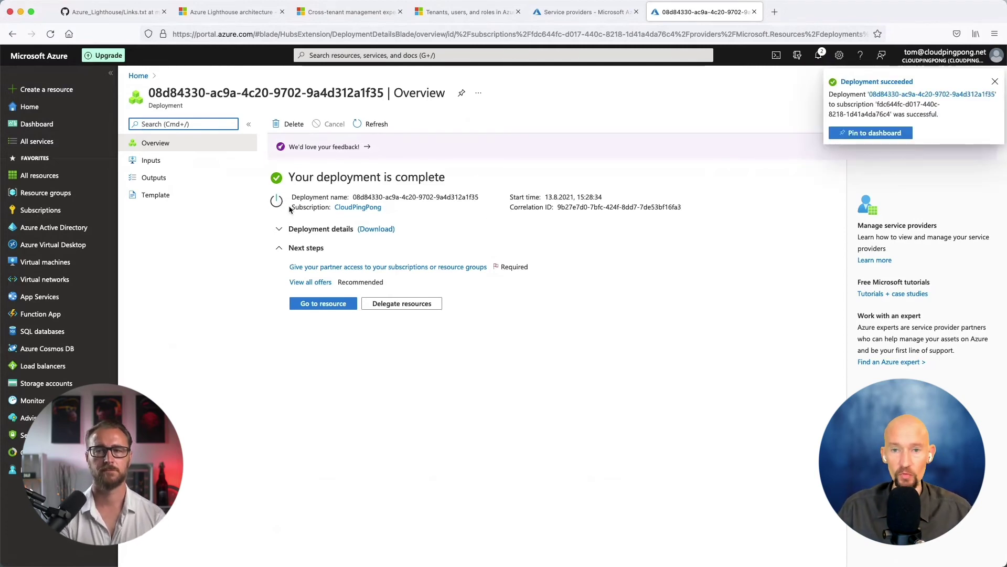
pyautogui.click(338, 308)
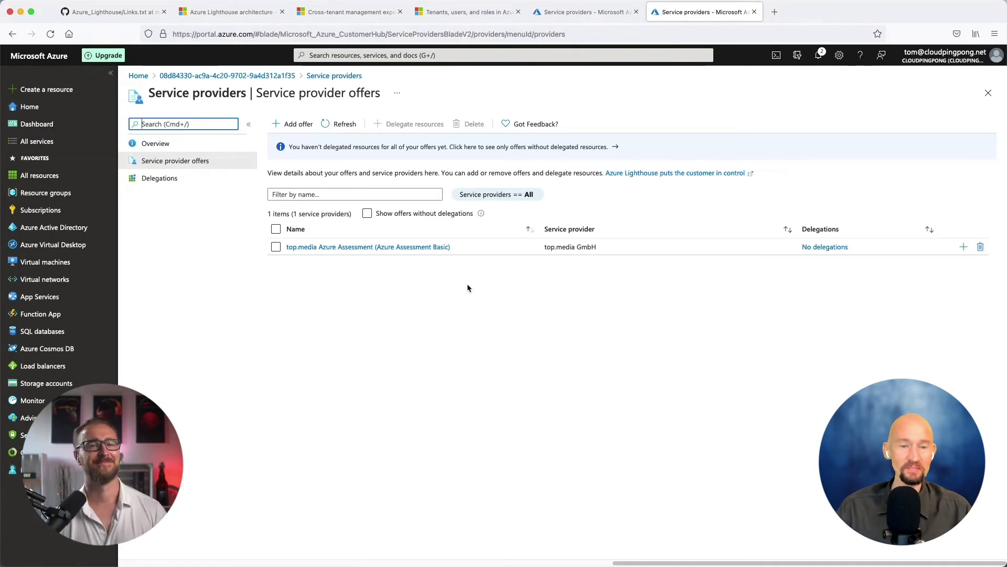
# Start a new resource delegation with top.media GmbH as service provider and top.media Azure Assessment (Azure Assessment Basic) as the offer.
pyautogui.click(161, 180)
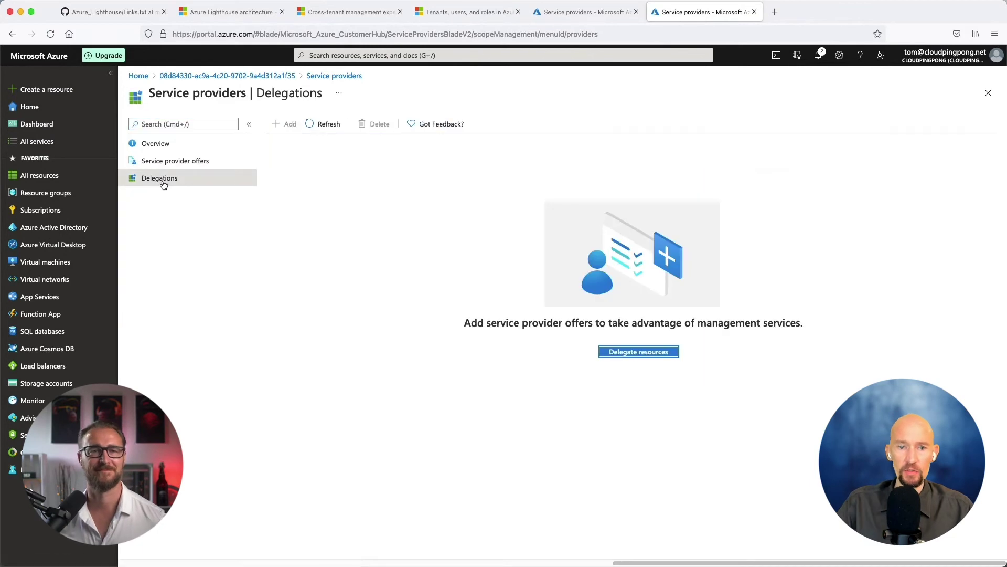
pyautogui.click(640, 355)
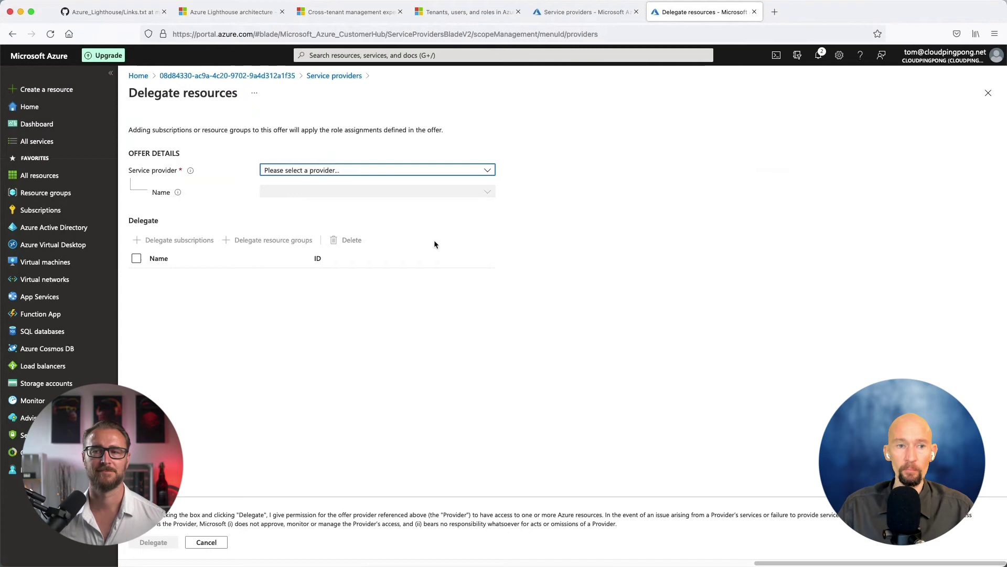
pyautogui.click(335, 172)
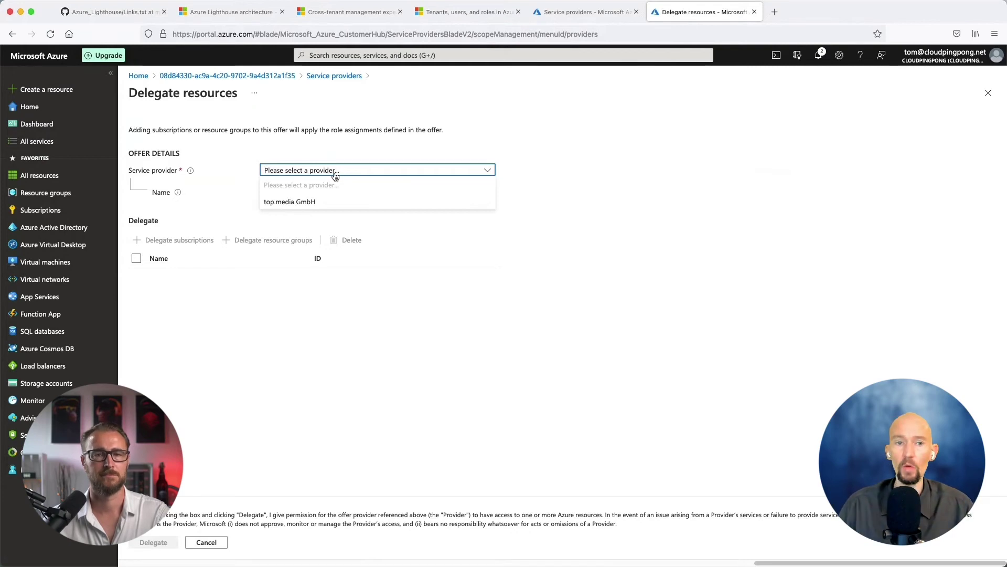
pyautogui.click(310, 205)
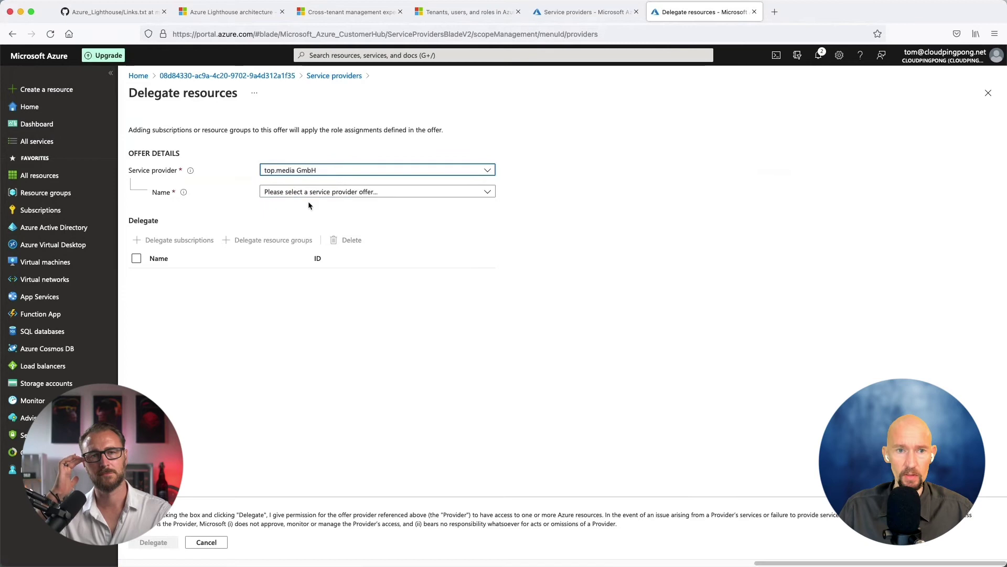
pyautogui.click(307, 197)
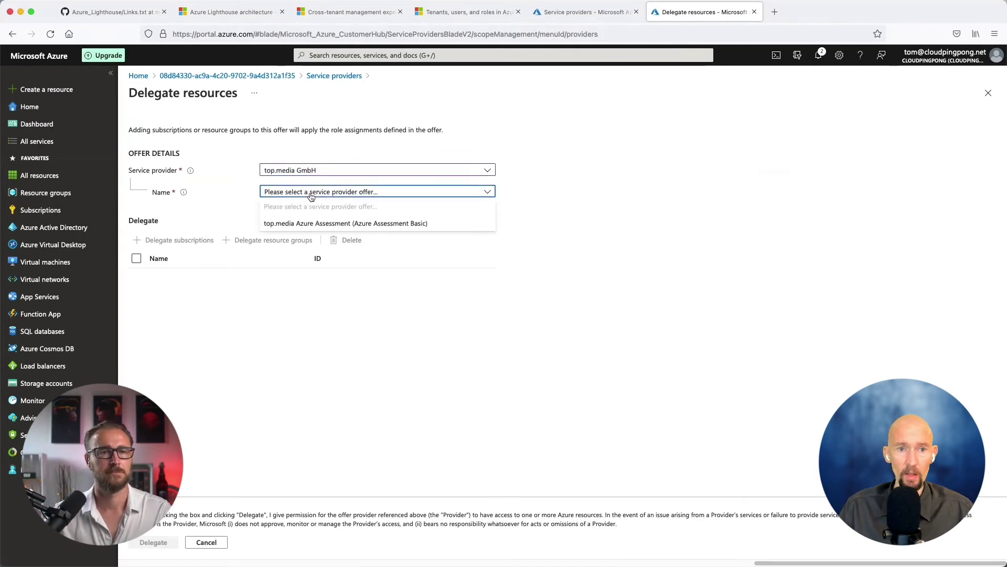
pyautogui.click(314, 224)
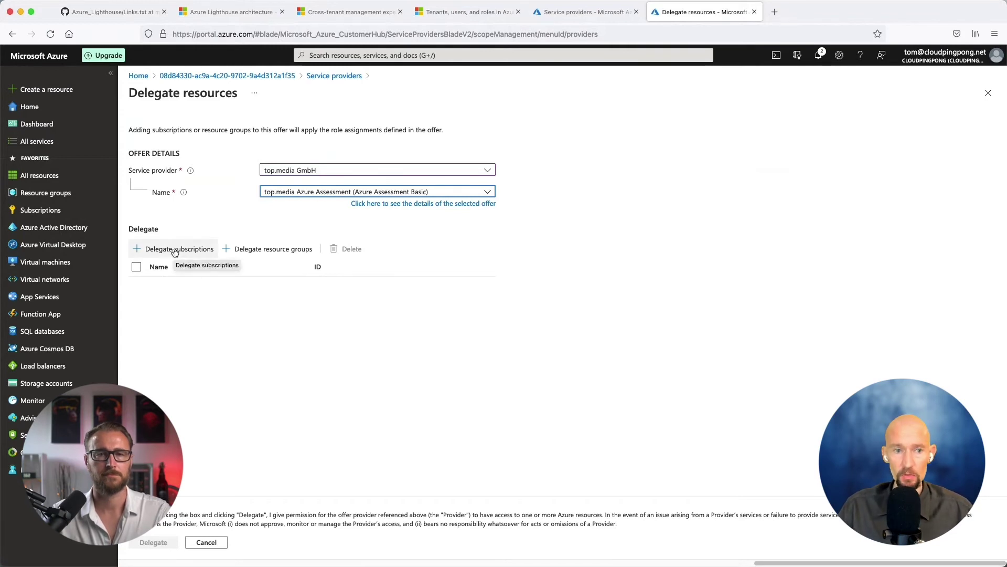
# Add the cpp-avd-rg resource group to the delegation and accept the provider permission terms.
pyautogui.click(283, 257)
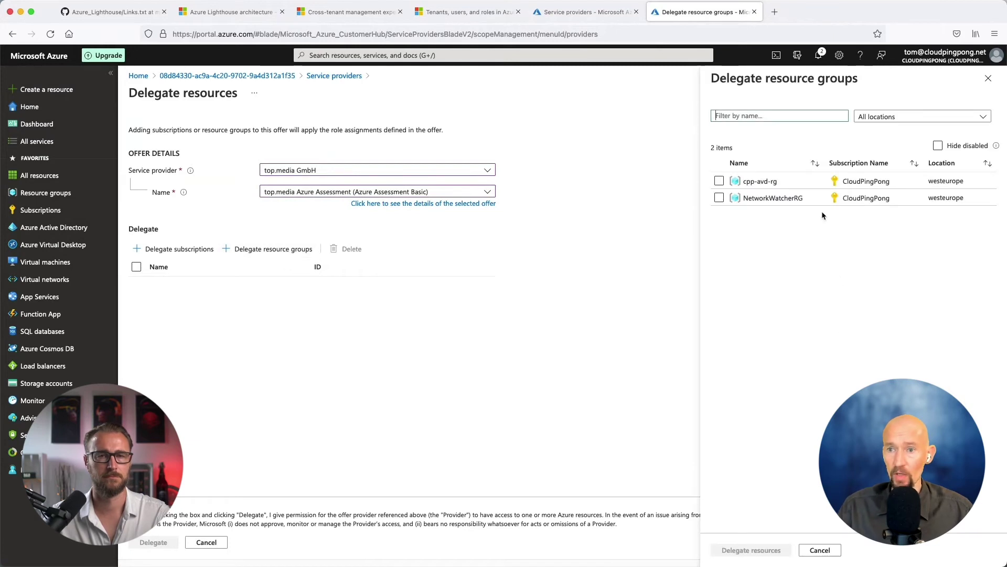
pyautogui.click(874, 118)
pyautogui.click(874, 118)
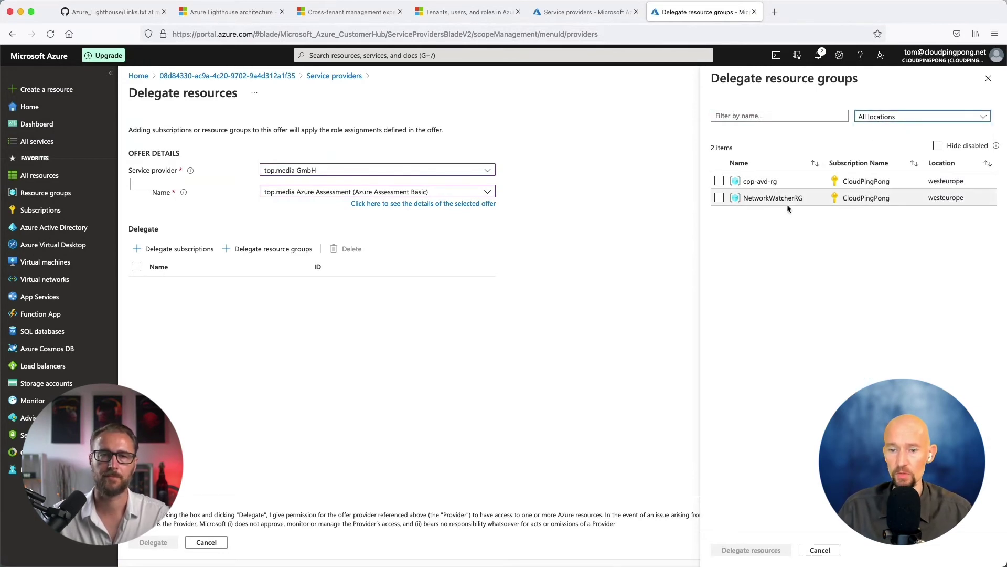
pyautogui.click(720, 181)
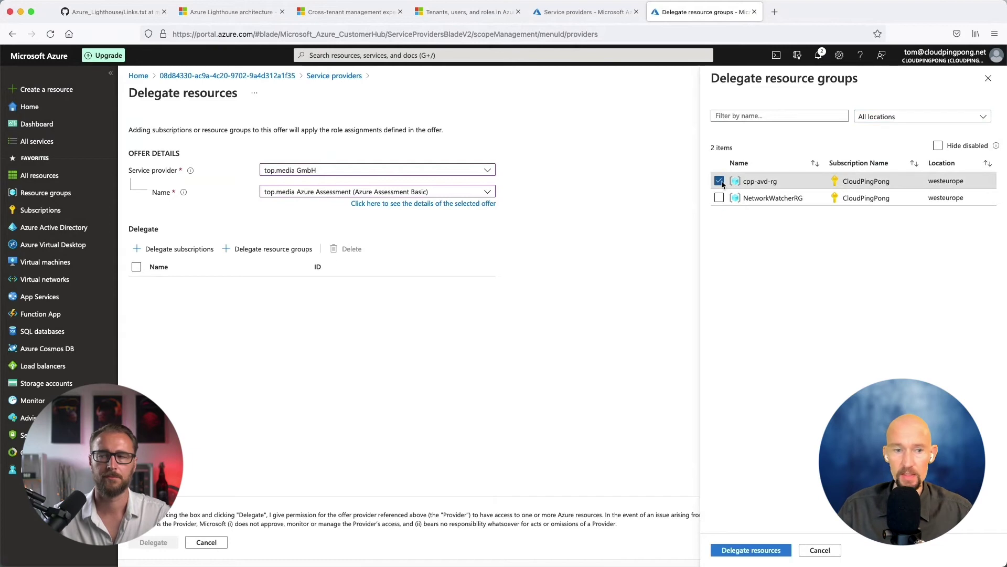
pyautogui.click(772, 550)
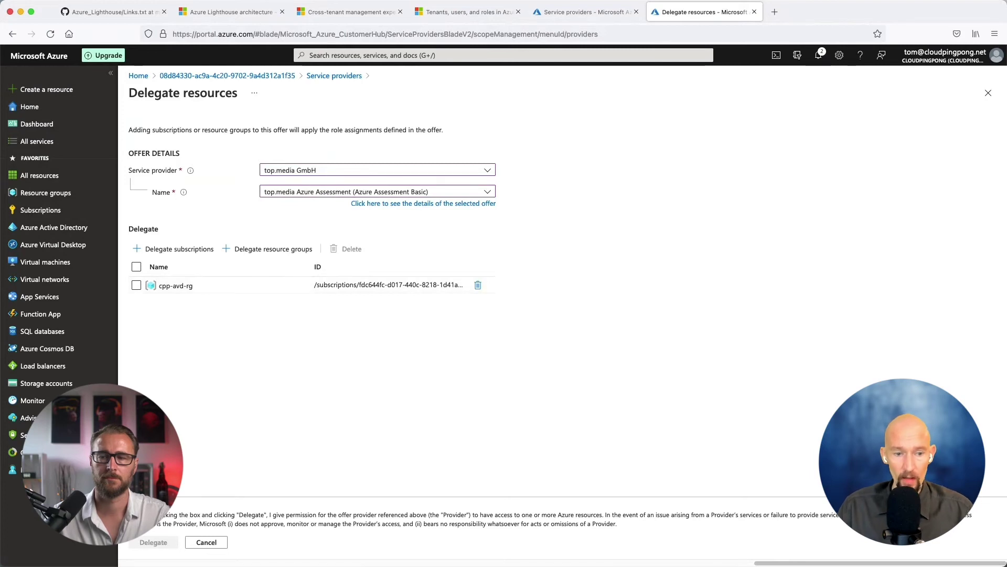
pyautogui.click(132, 516)
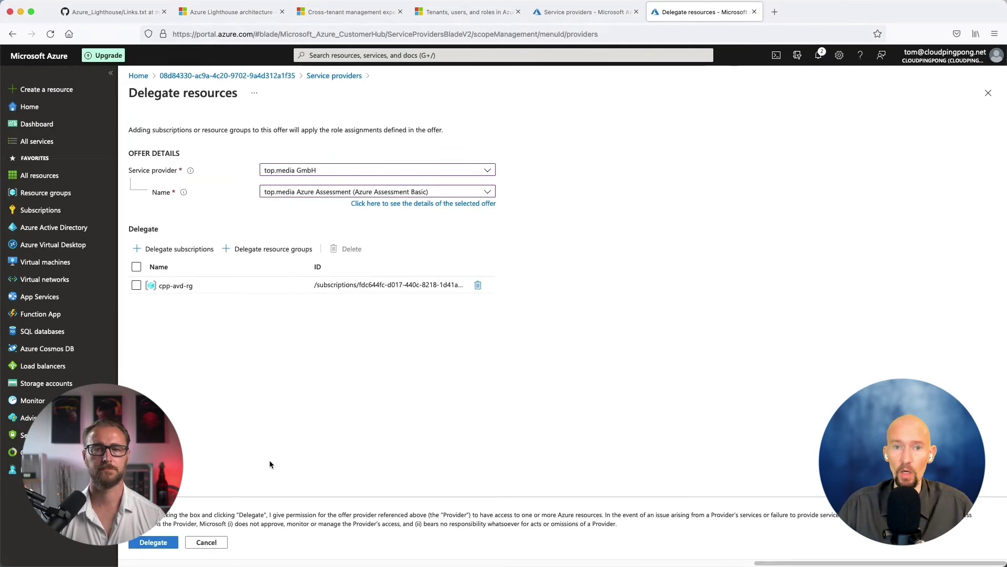
# Submit the delegation of the cpp-avd-rg resource group and refresh the service provider delegations list.
pyautogui.click(153, 542)
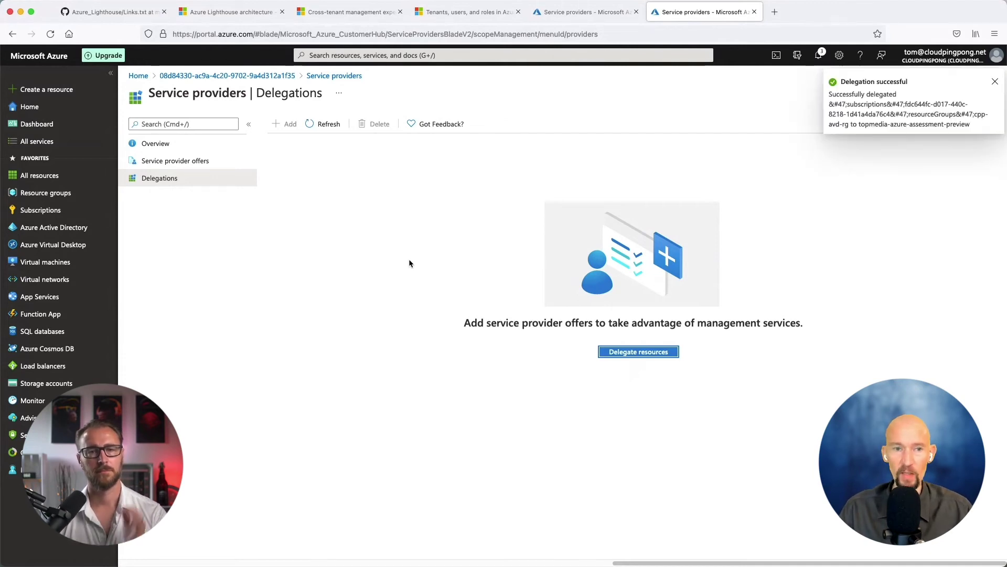
pyautogui.click(322, 128)
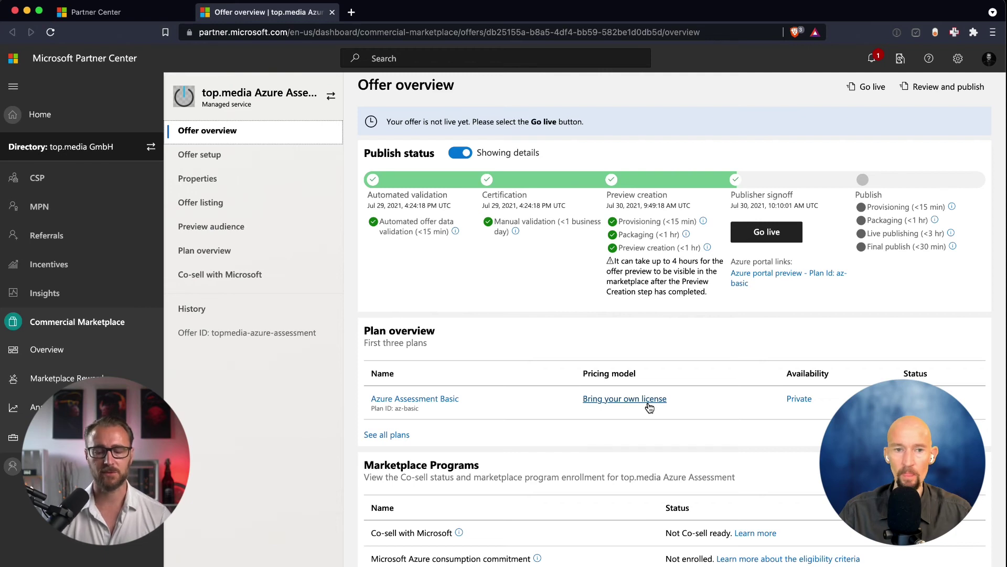
pyautogui.scroll(-3, 649, 407)
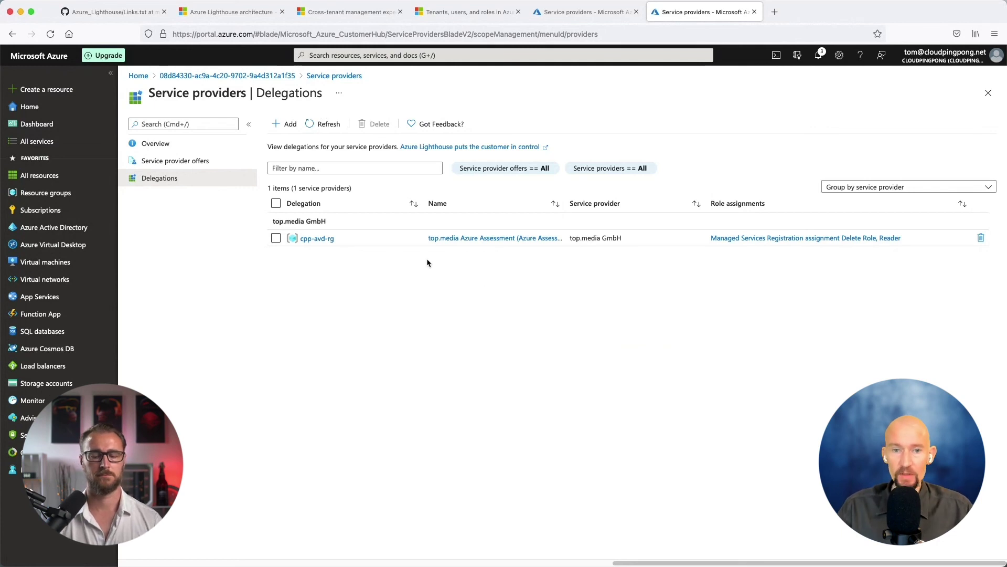
# Examine the Add Managed Services Registration Assignment events in the cpp-avd-rg resource group's activity log, and return to the service provider delegations.
pyautogui.click(317, 239)
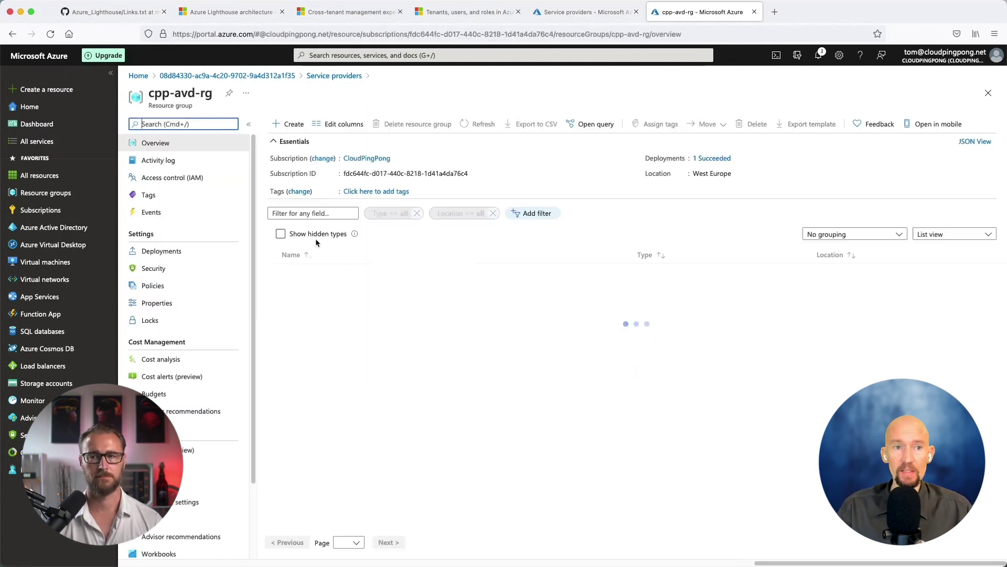
pyautogui.click(173, 159)
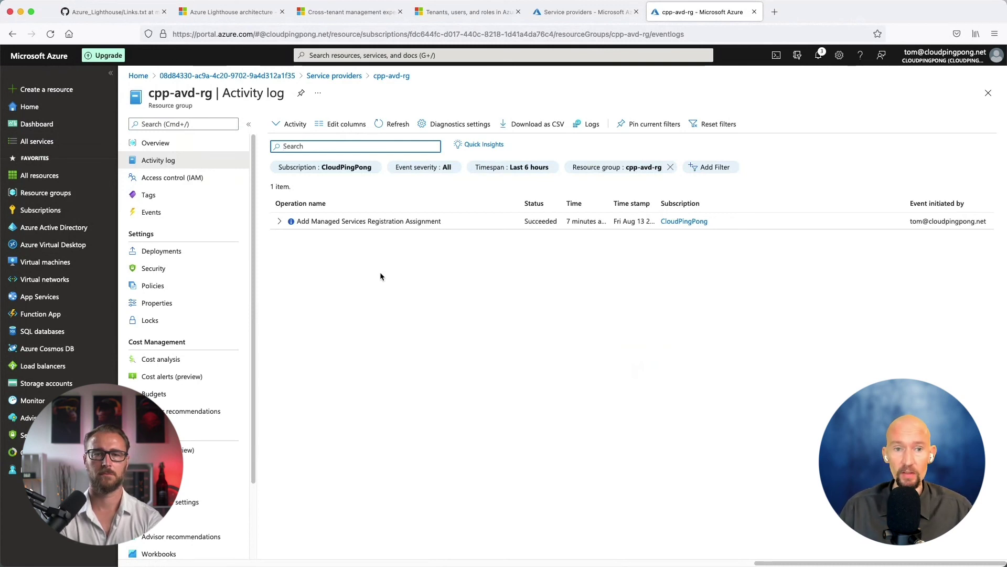
pyautogui.click(279, 223)
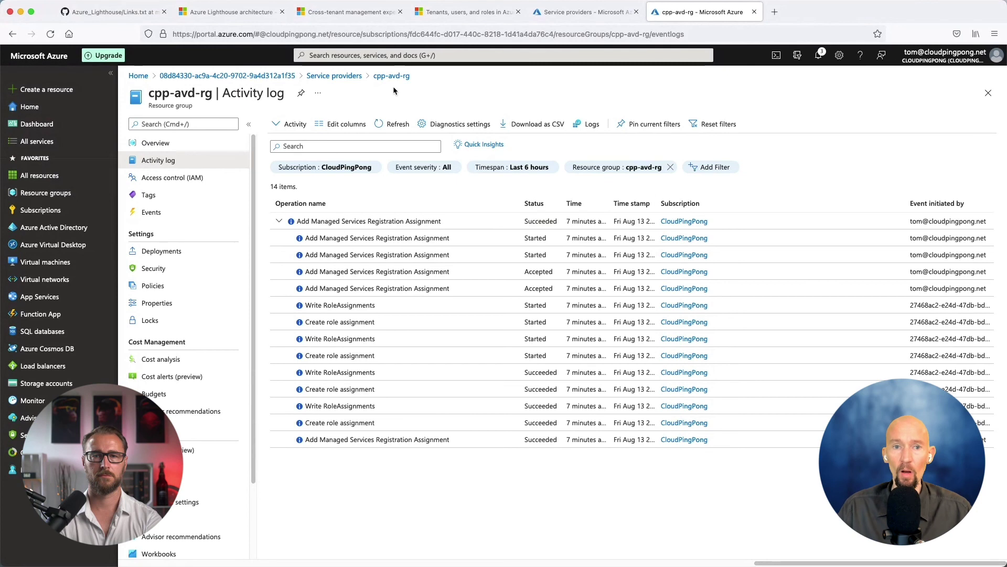
pyautogui.click(340, 77)
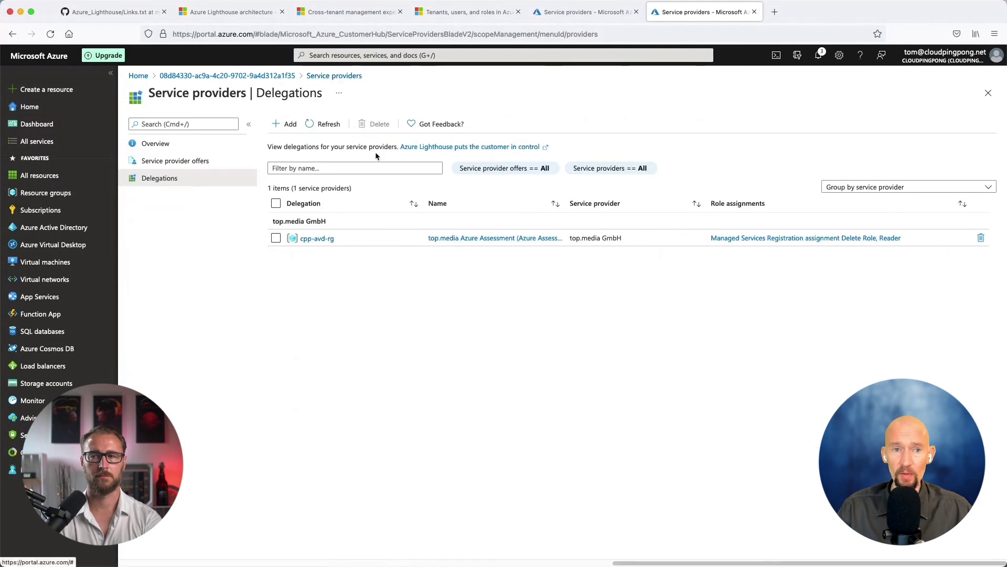